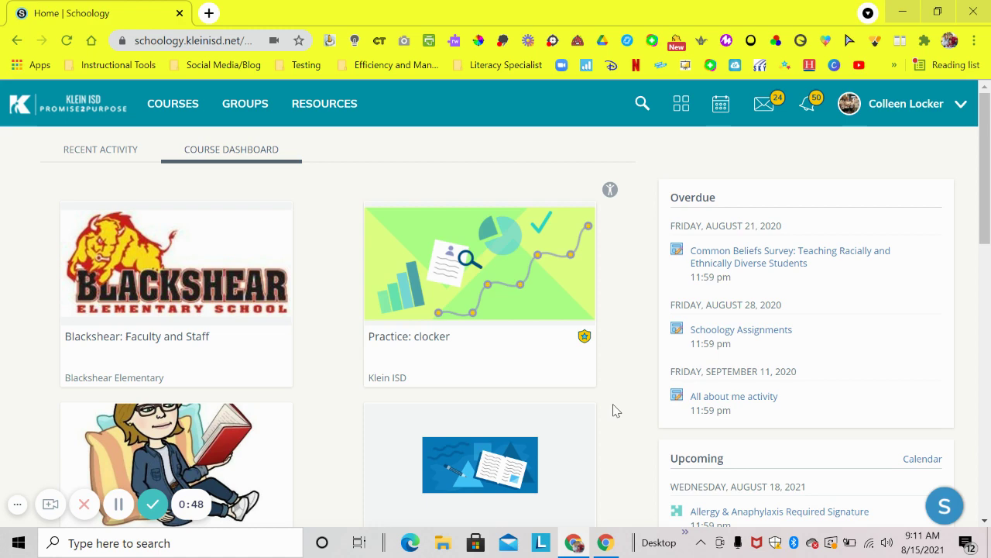
Step: Open My Courses and scroll down to the Social Studies 3 sections SS 3/300 and SS 3/302
click(203, 113)
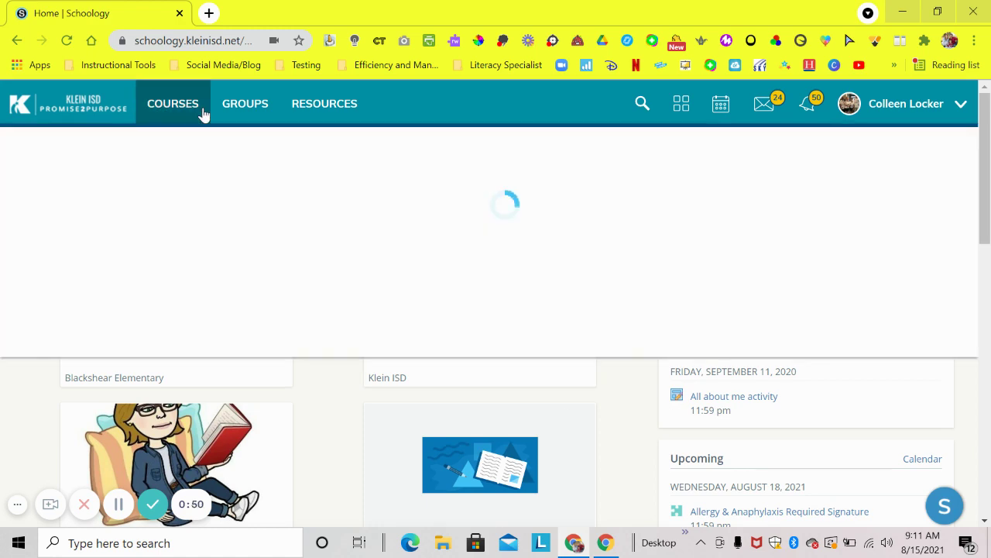
click(922, 154)
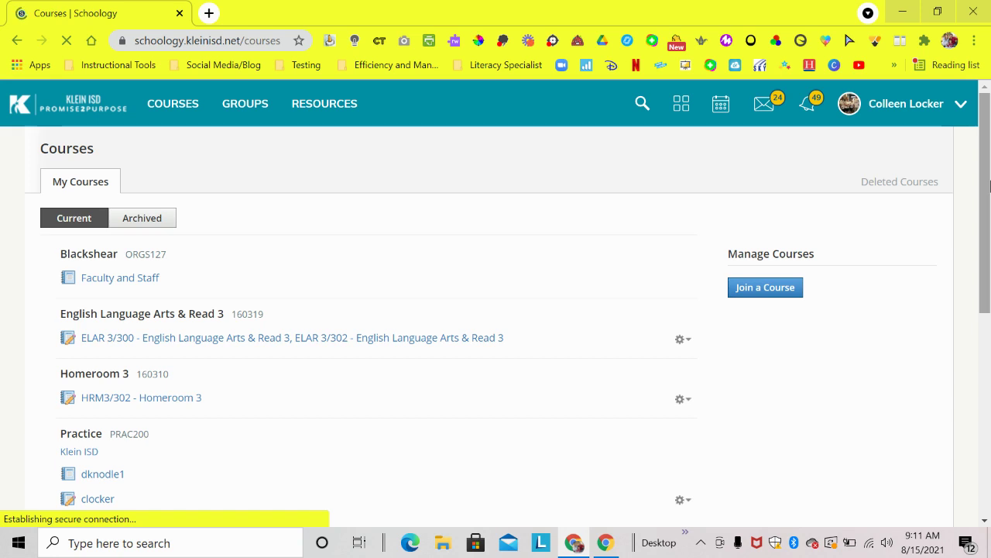
drag(989, 183, 989, 377)
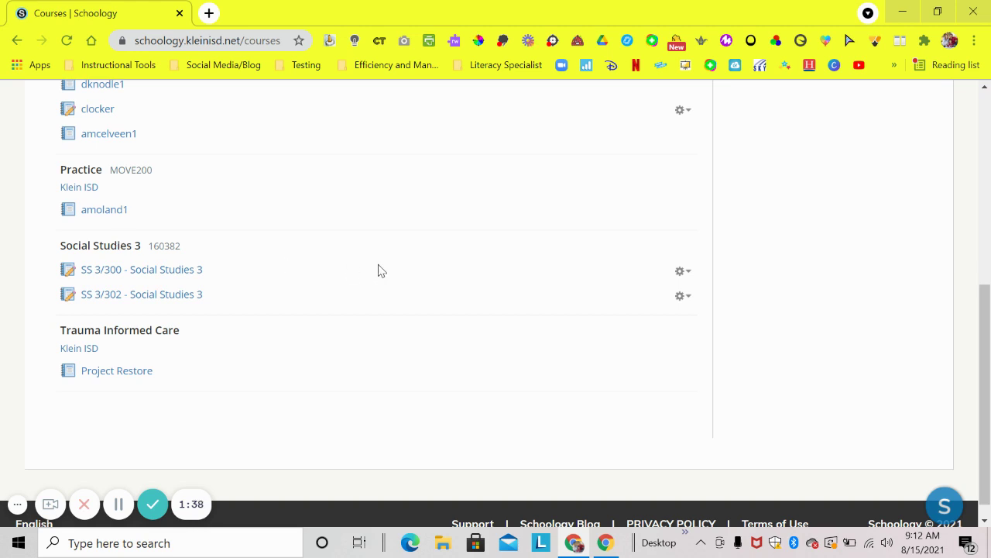
Step: Link section SS 3/302 into SS 3/300, downloading its grades as a Standard CSV first
click(683, 271)
click(702, 358)
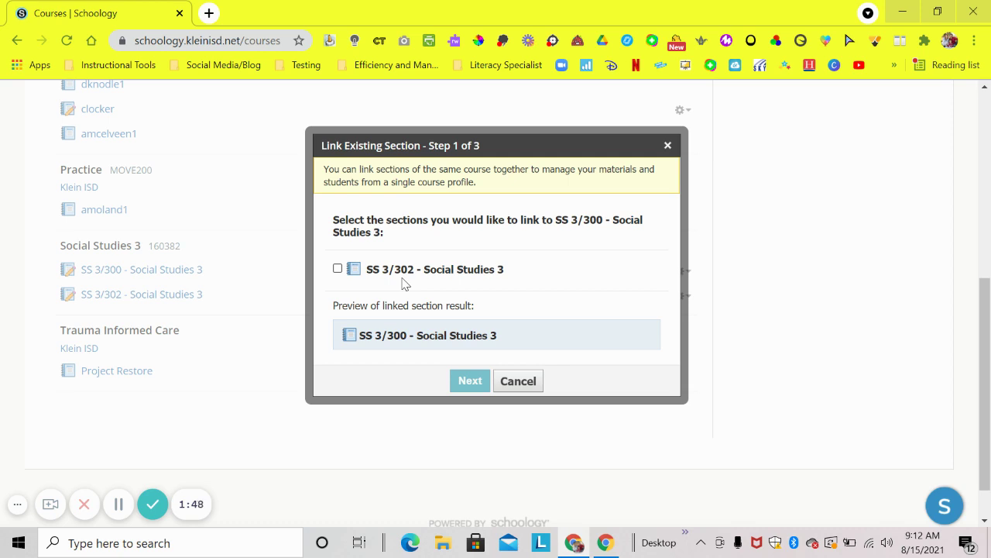
click(337, 268)
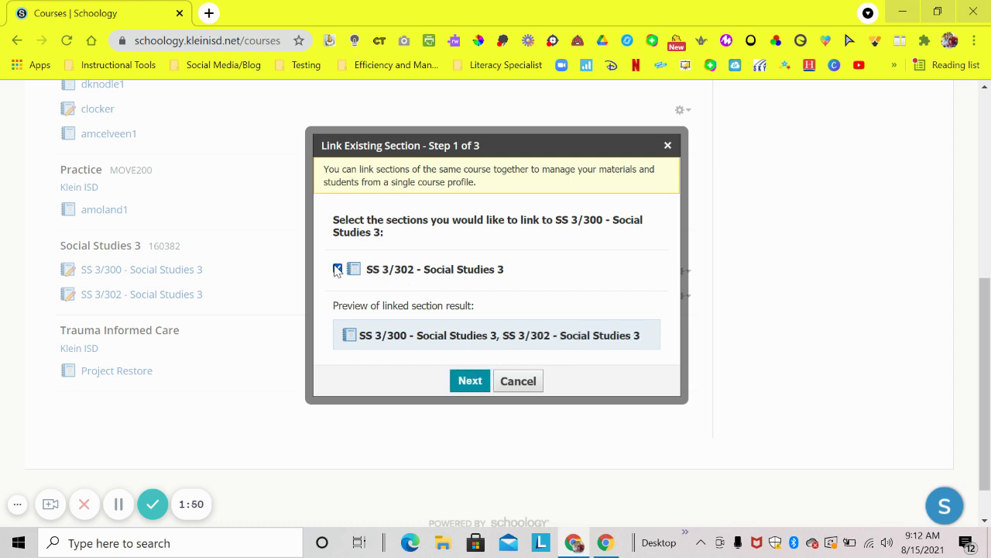
click(471, 381)
click(393, 262)
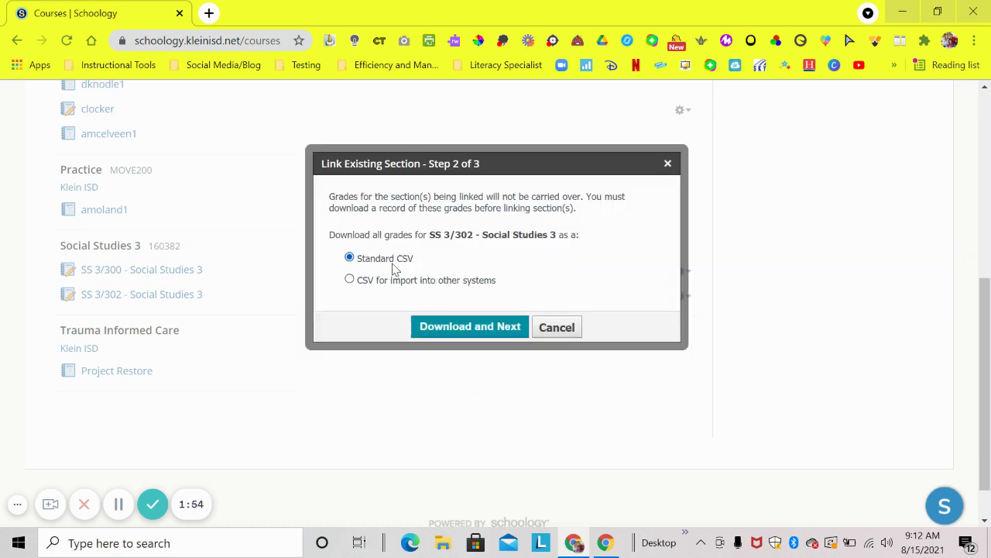
click(432, 331)
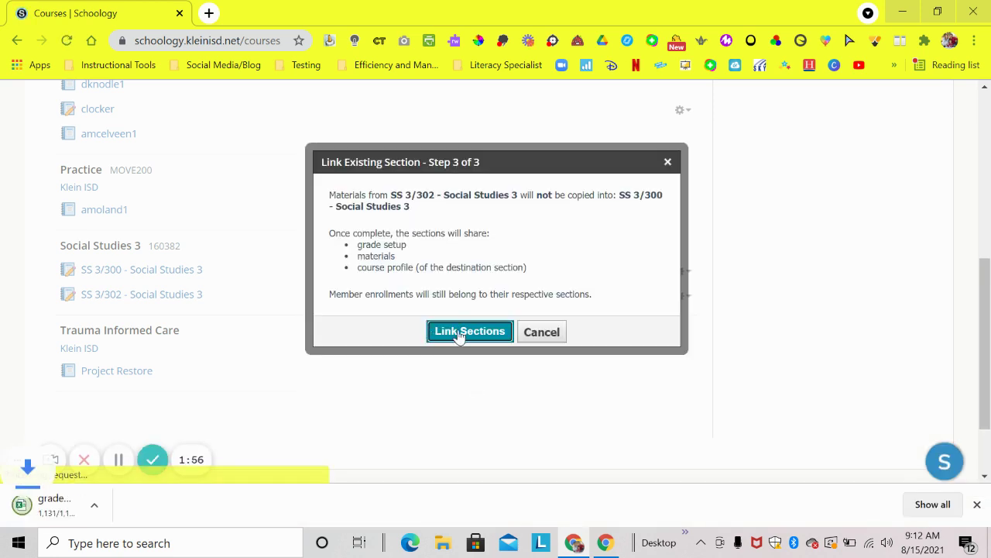
click(457, 335)
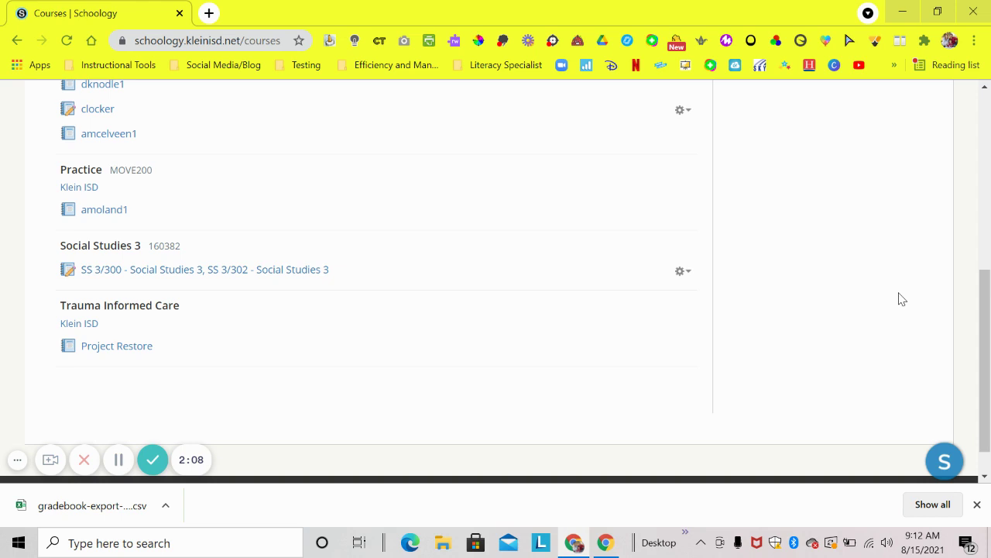
drag(985, 356, 987, 157)
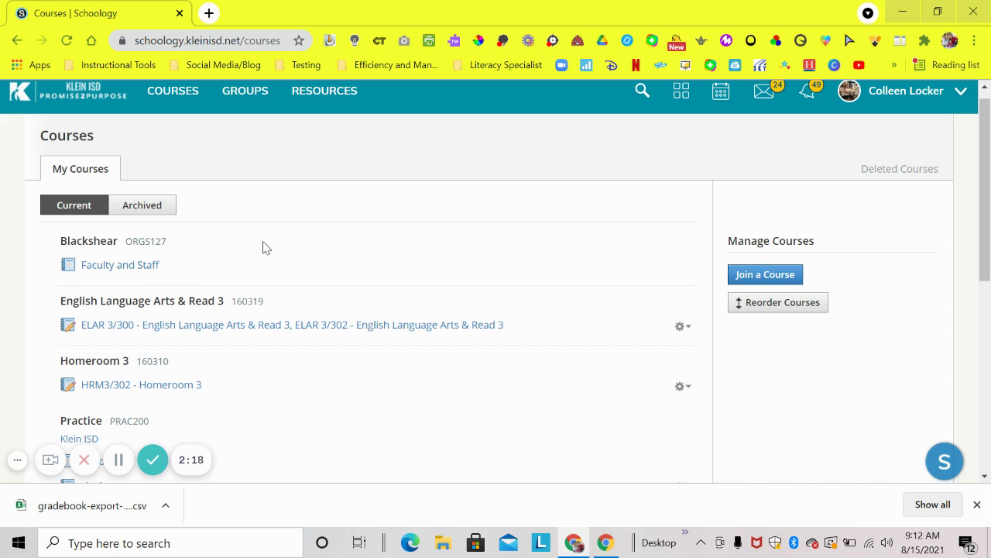
Step: Open the archived Reading 3 course and scroll its materials to the Digital Resources folder
click(158, 214)
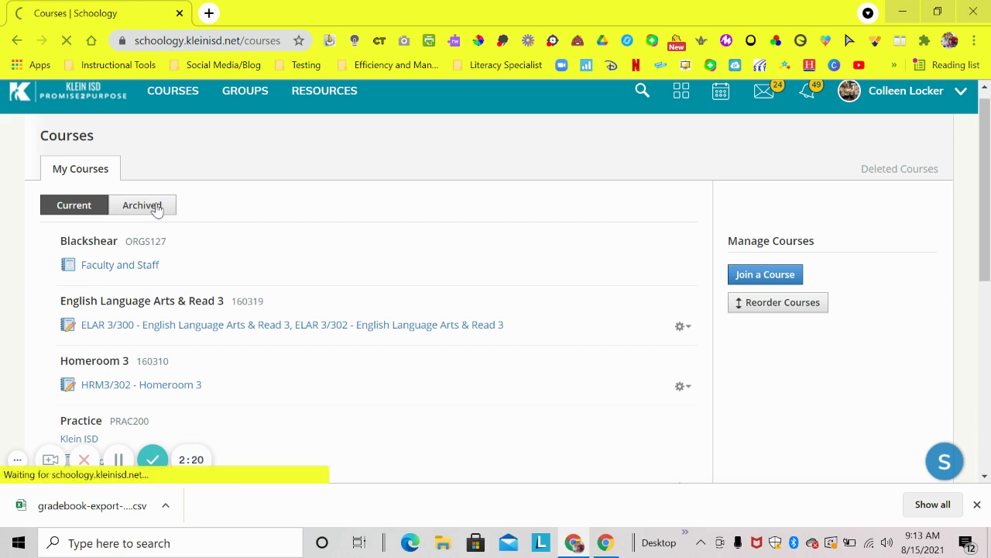
drag(985, 128, 985, 163)
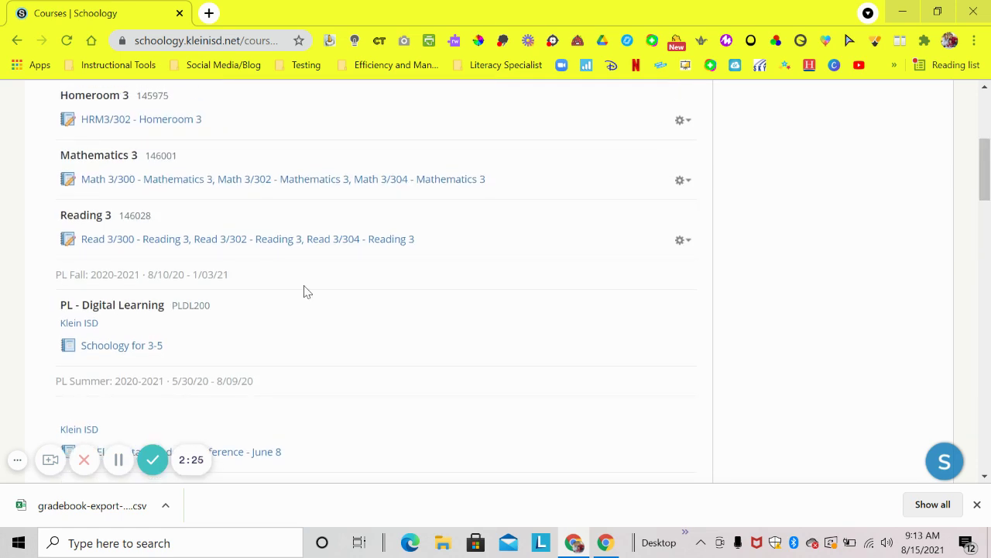
click(299, 246)
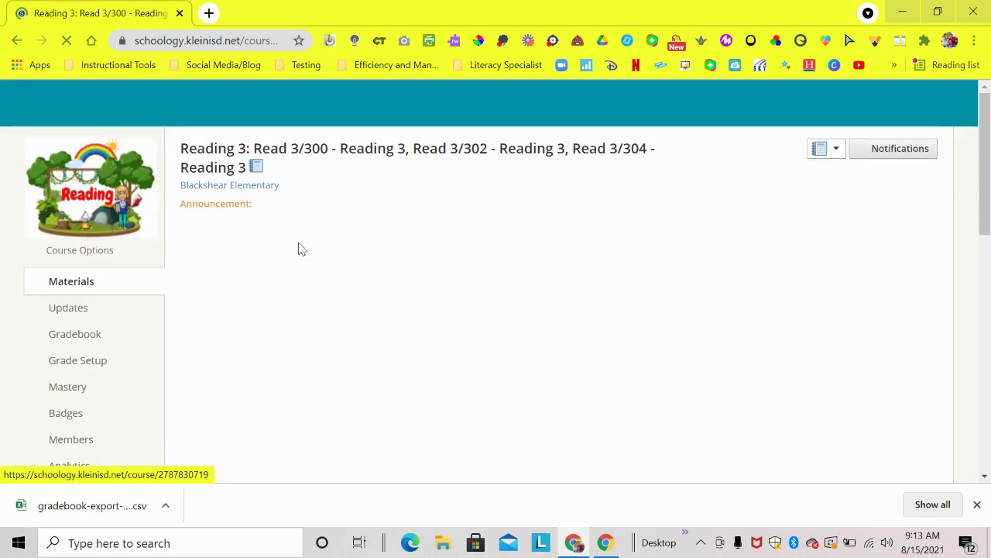
drag(990, 181, 965, 313)
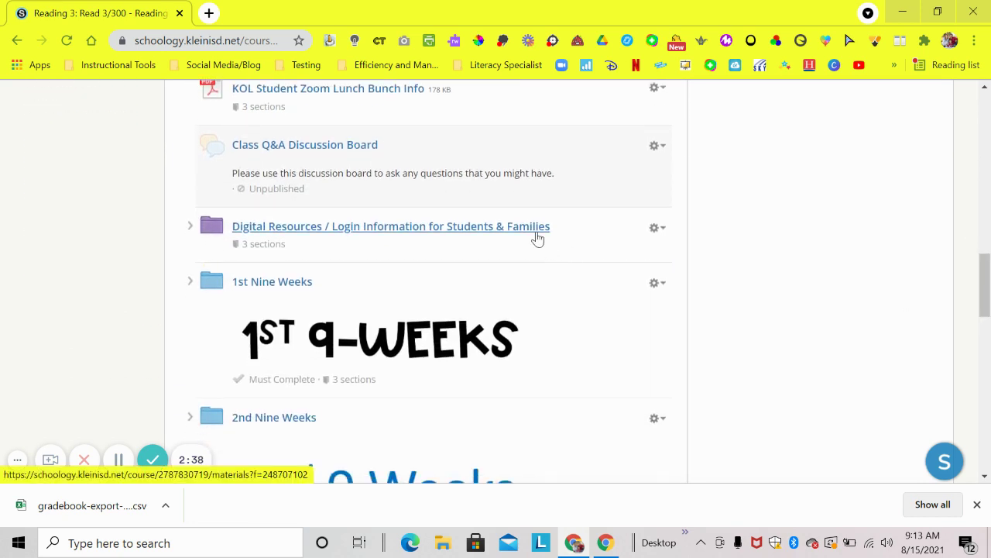
Step: Copy the Digital Resources / Login Information folder to English Language Arts & Read 3
click(667, 232)
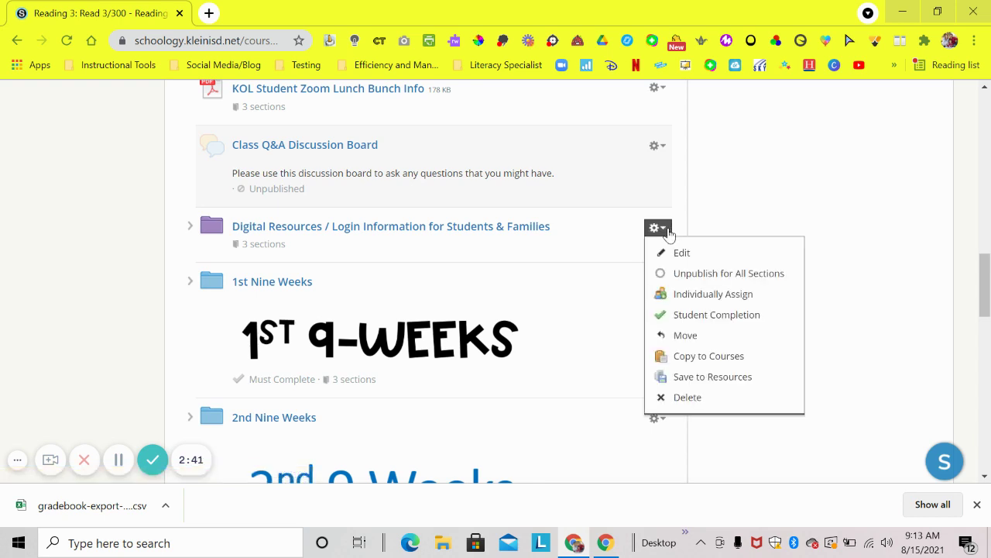
click(674, 358)
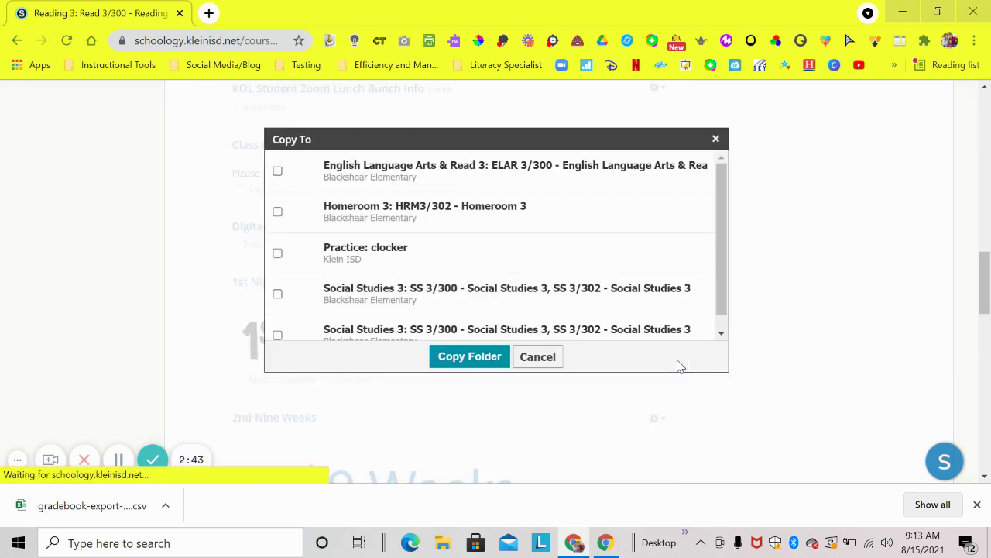
click(277, 171)
click(491, 363)
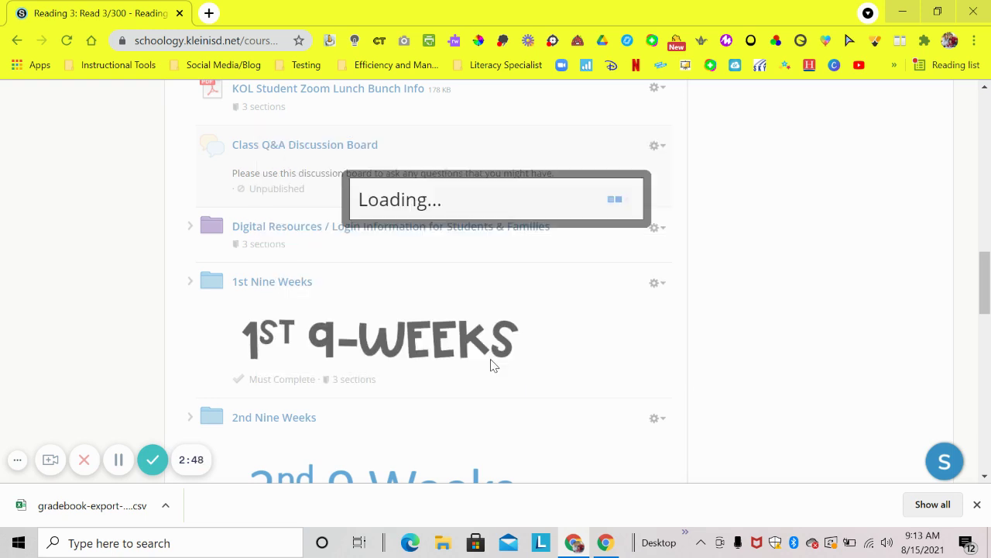
click(468, 259)
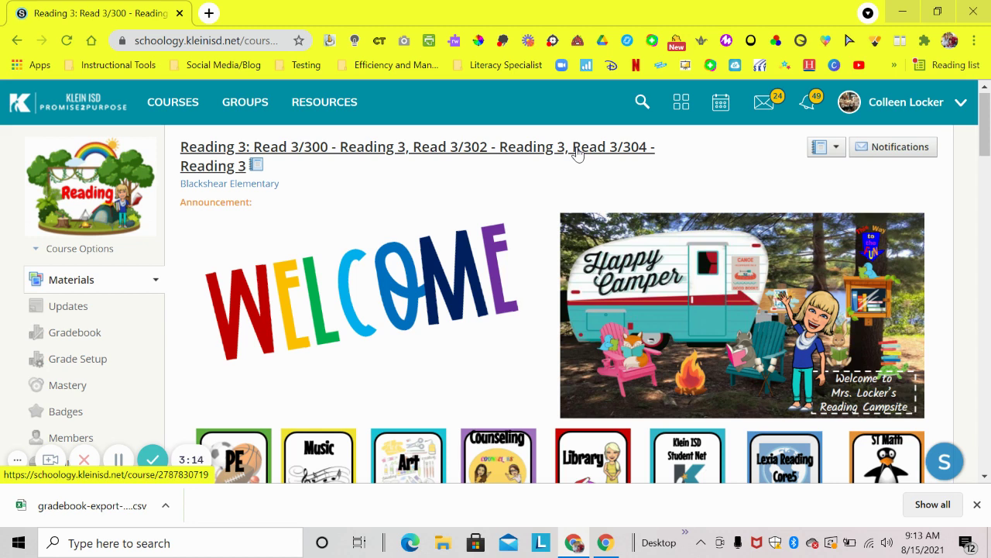
Step: Open the English Language Arts & Read 3 course and its Edit Profile Picture dialog
click(190, 103)
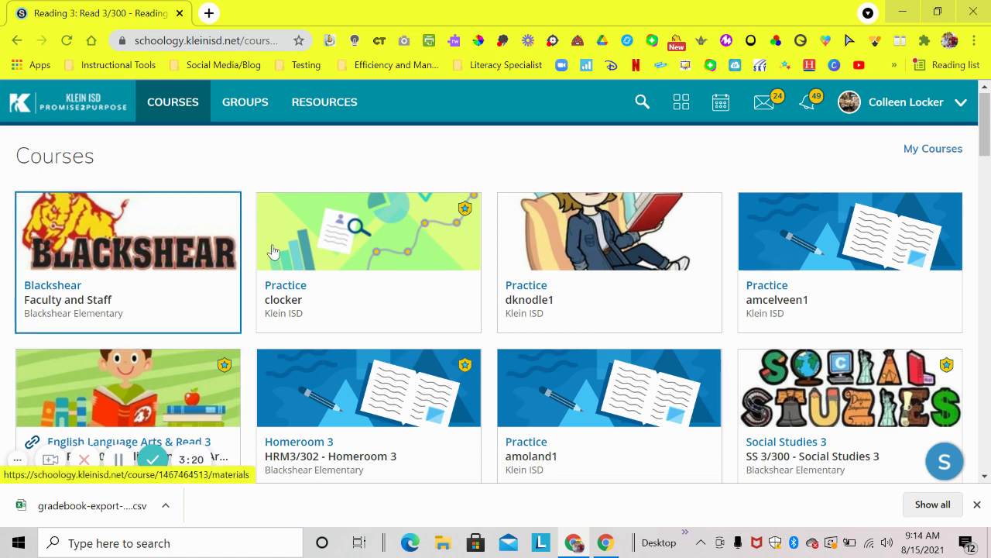
drag(987, 128, 987, 158)
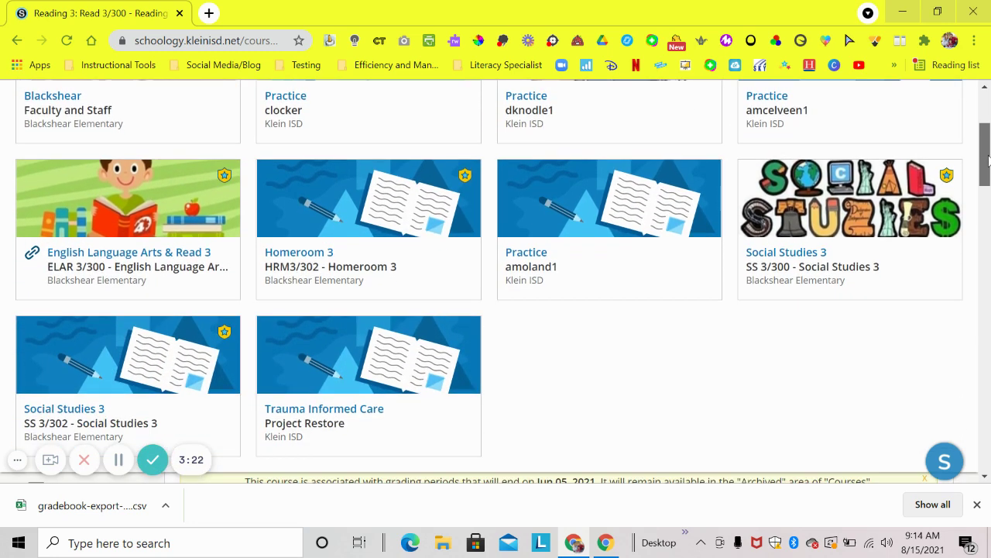
click(169, 214)
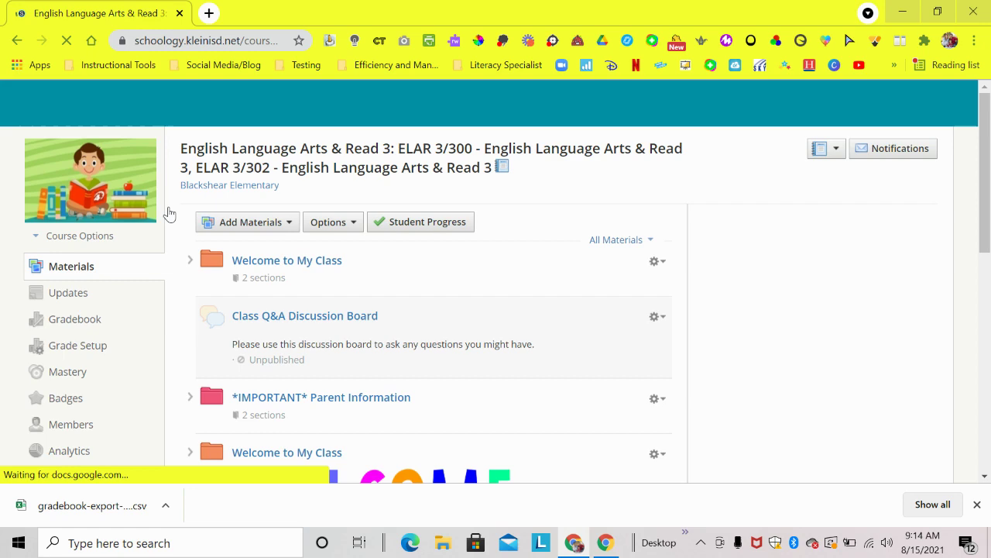
click(126, 158)
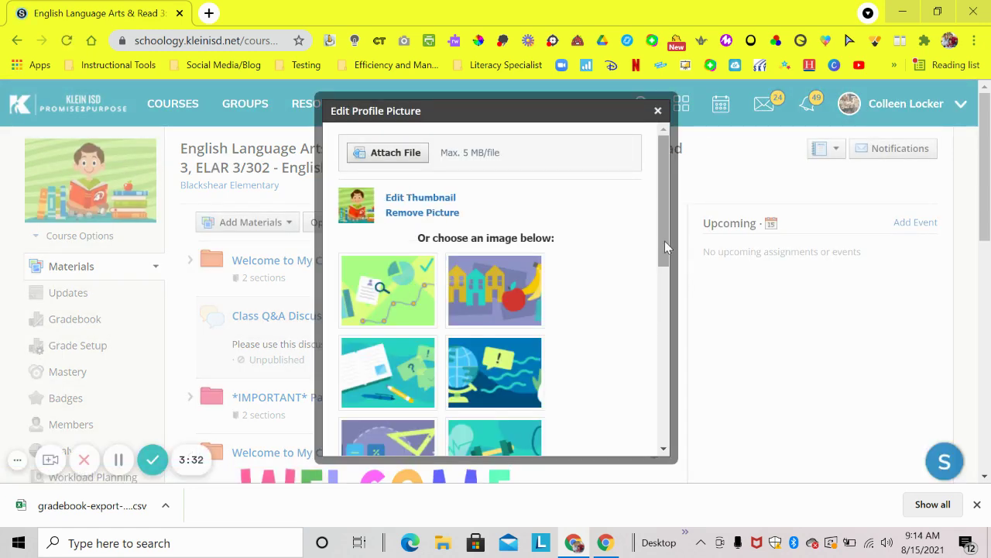
drag(665, 240, 660, 409)
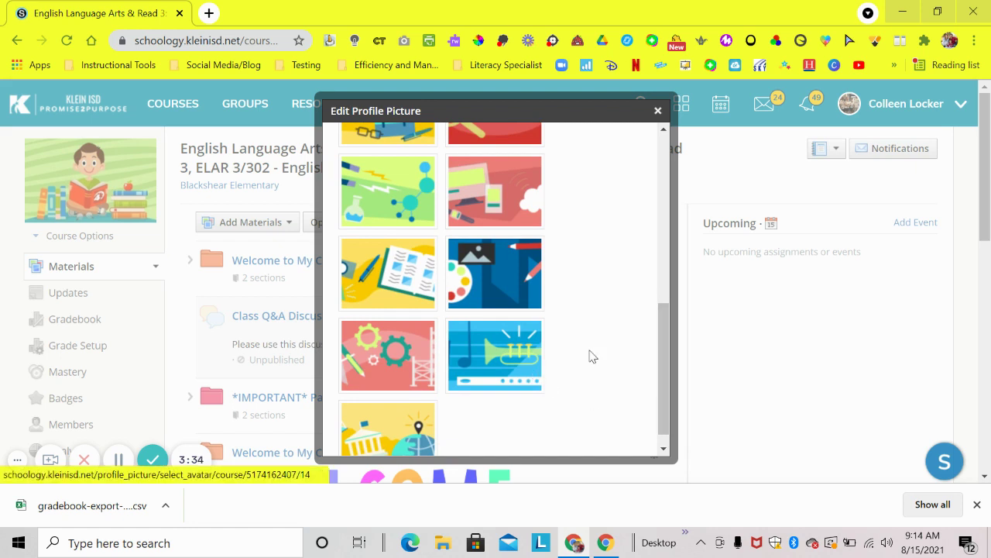
drag(661, 359, 658, 190)
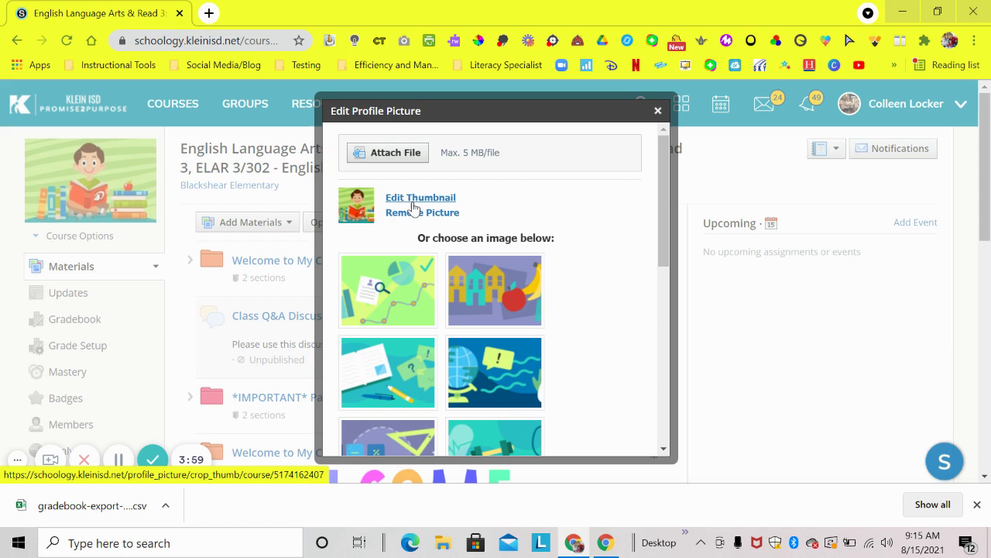
Step: Upload goals-for-reading-thumb.jpg from Pictures as the ELA course picture
click(410, 154)
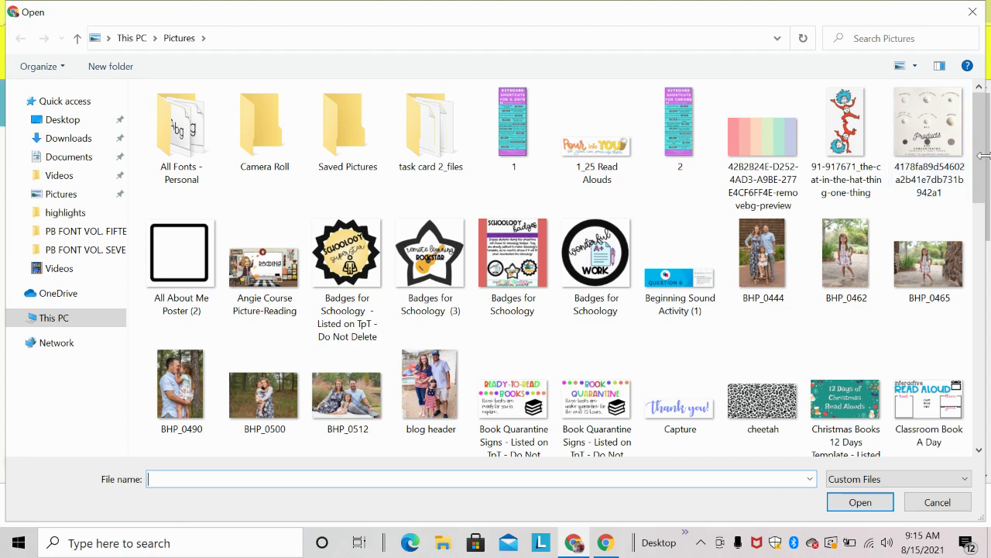
drag(980, 163, 982, 299)
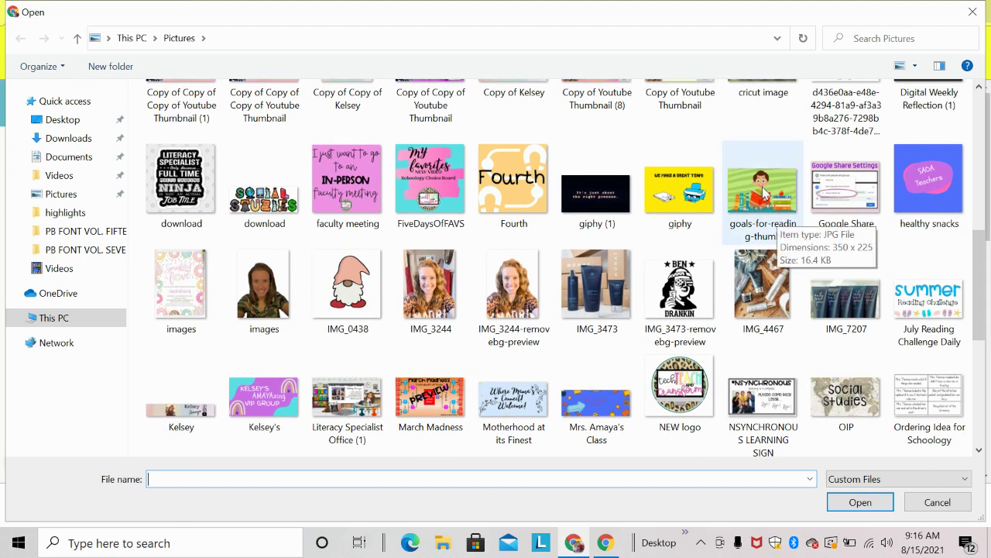
click(764, 193)
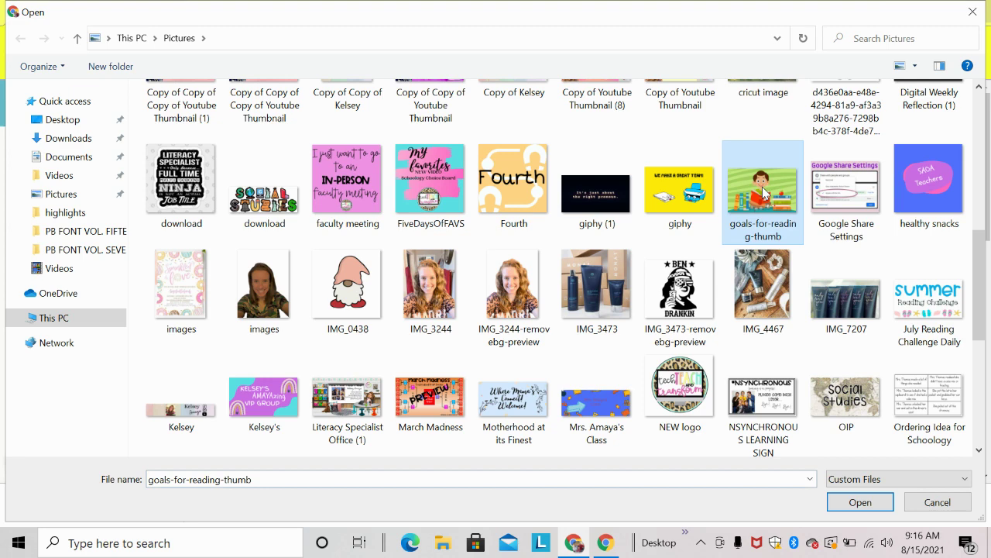
click(869, 502)
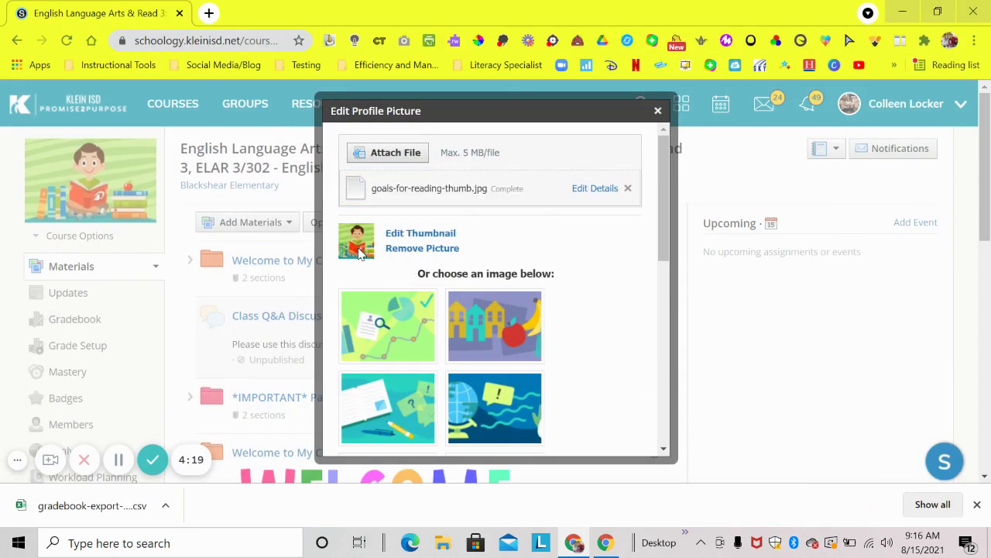
Step: Remove the current picture, upload cheetah.jpg as the course picture, and close the editor
click(415, 249)
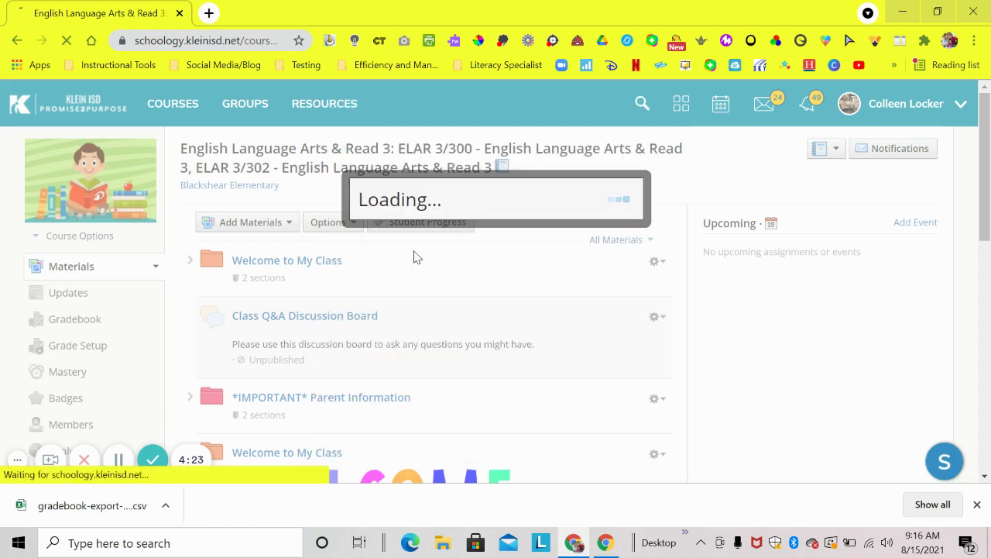
mouse_move(97, 155)
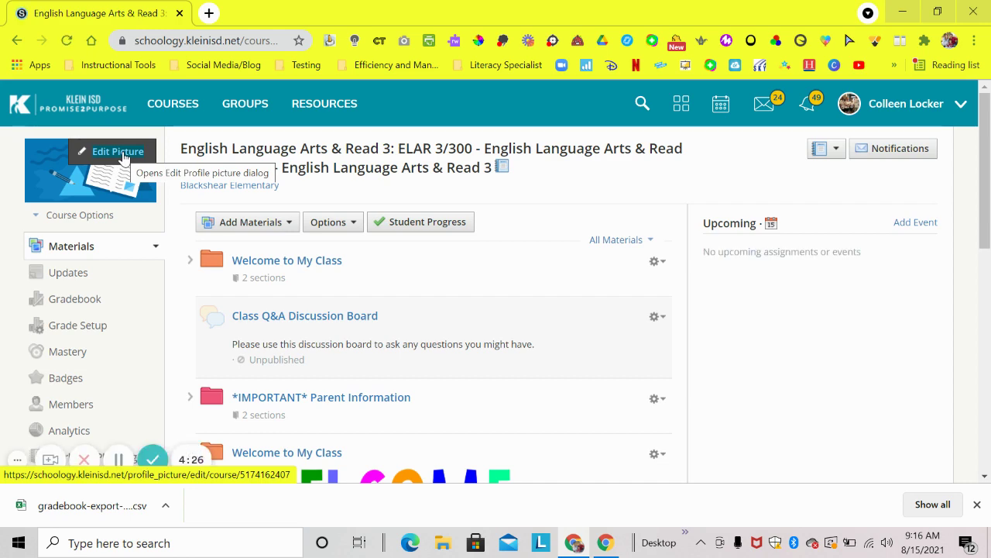
click(122, 155)
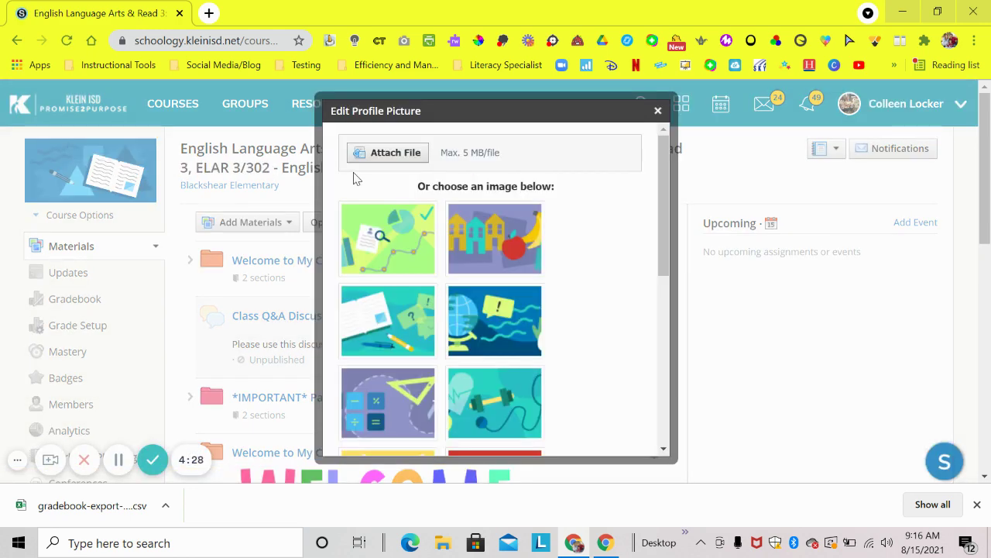
click(393, 158)
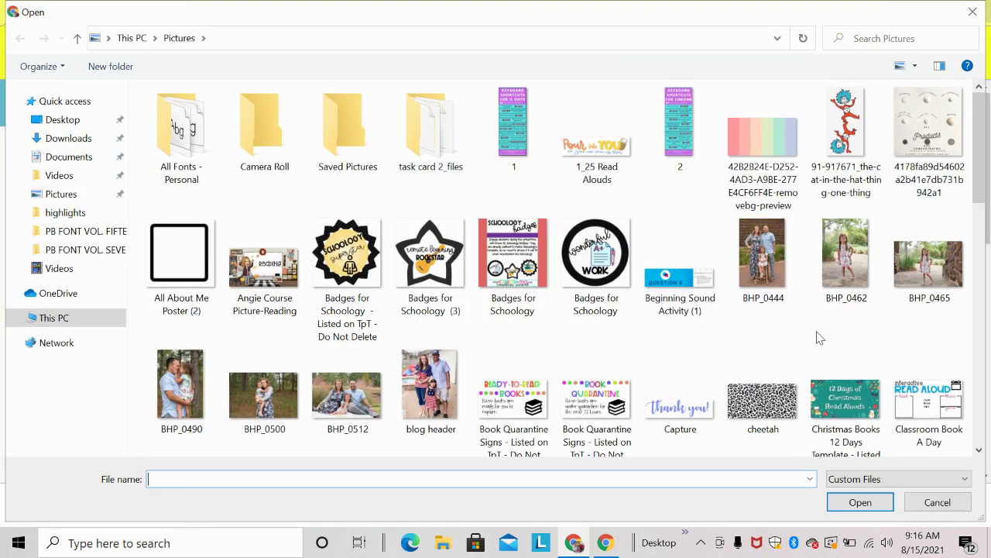
click(763, 399)
click(860, 503)
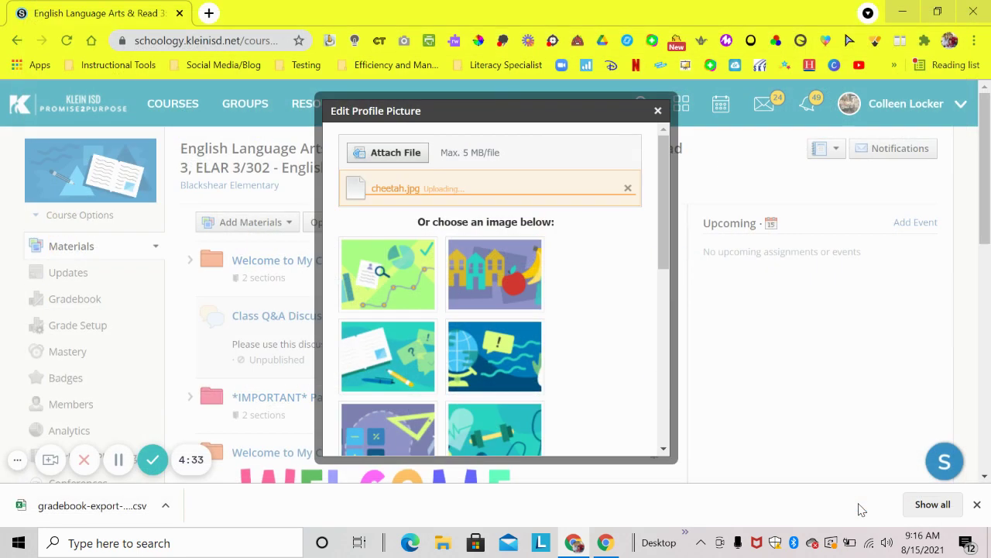
click(657, 111)
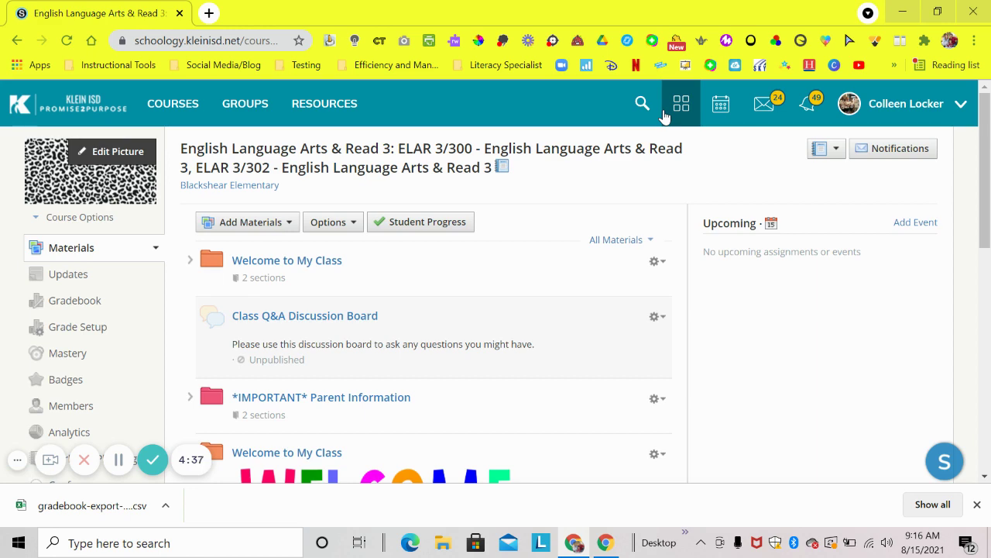
click(172, 104)
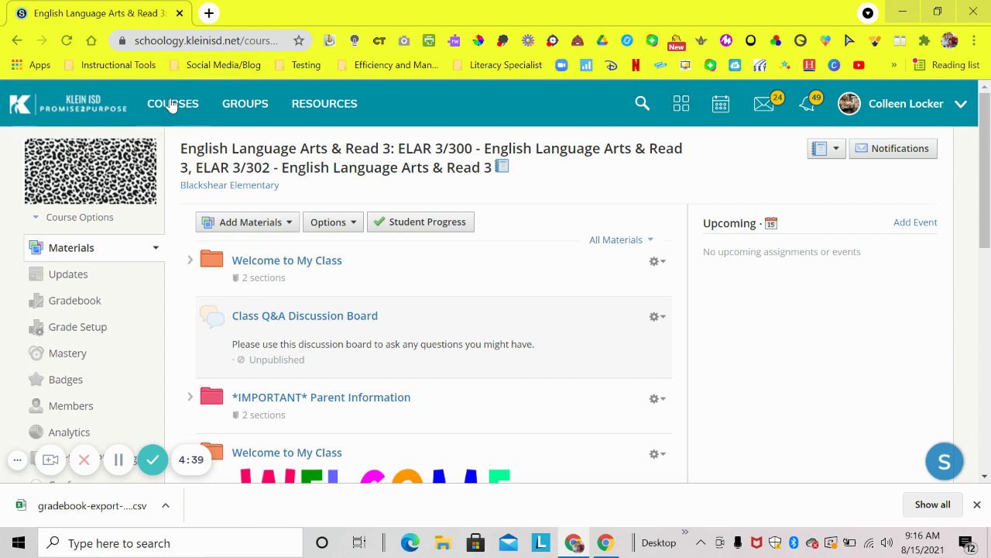